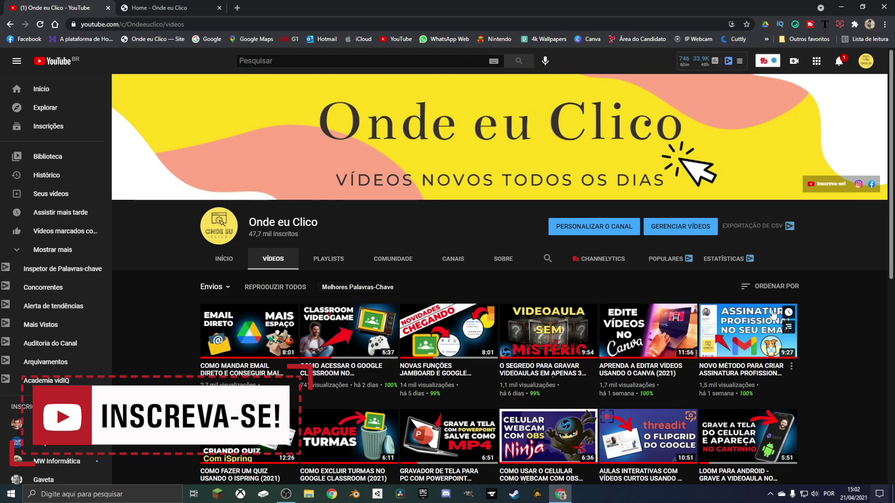
- Scroll through the channel's older videos, then switch to the 'Home - Onde eu Clico' tab
{"action": "scroll", "coordinate": [815, 323], "scroll_direction": "down", "scroll_amount": 5}
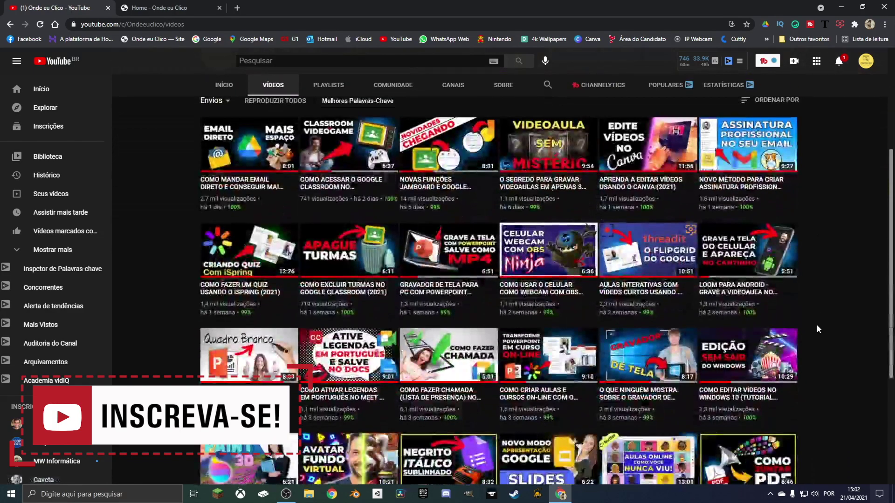
{"action": "scroll", "coordinate": [816, 327], "scroll_direction": "down", "scroll_amount": 3}
{"action": "scroll", "coordinate": [817, 327], "scroll_direction": "down", "scroll_amount": 3}
{"action": "scroll", "coordinate": [817, 326], "scroll_direction": "down", "scroll_amount": 4}
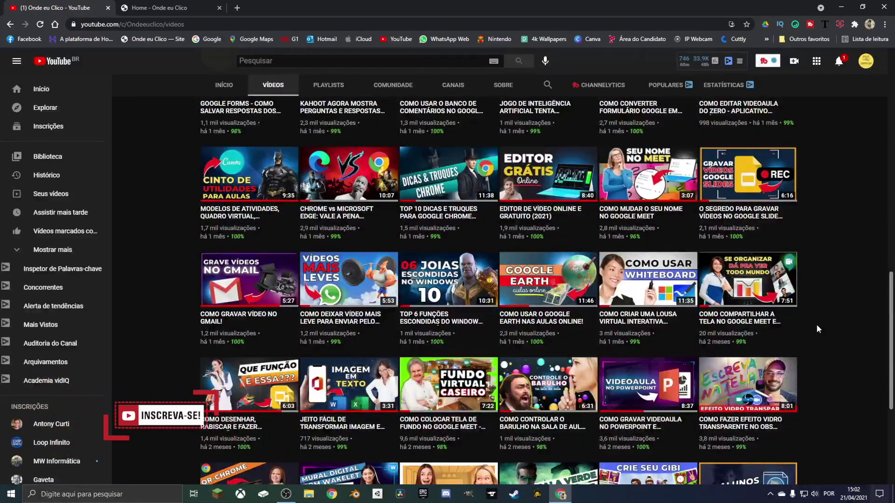
{"action": "left_click", "coordinate": [185, 8]}
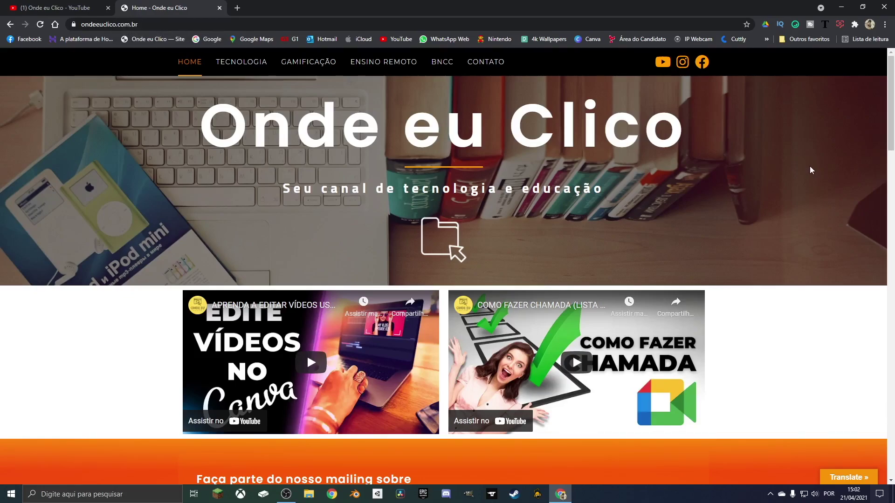
- Scroll the ondeeuclico.com.br homepage past the mailing signup down to the article cards
{"action": "scroll", "coordinate": [810, 166], "scroll_direction": "down", "scroll_amount": 1}
{"action": "scroll", "coordinate": [810, 167], "scroll_direction": "down", "scroll_amount": 1}
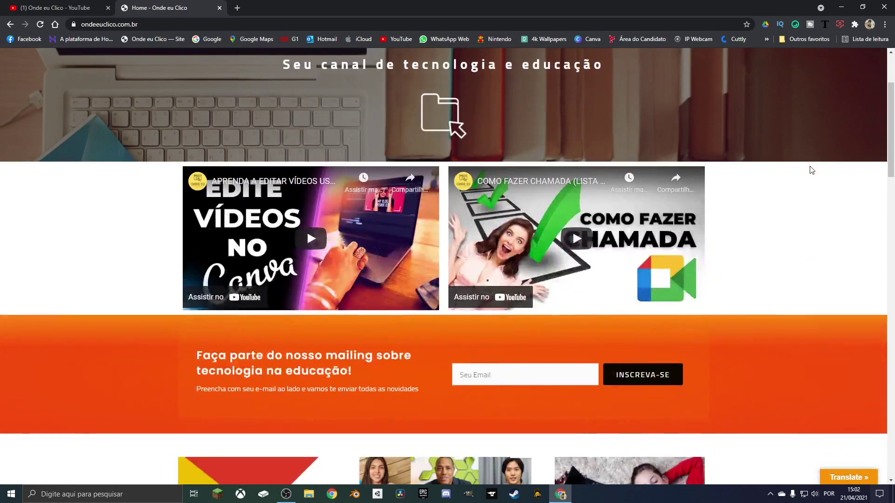
{"action": "scroll", "coordinate": [809, 167], "scroll_direction": "down", "scroll_amount": 1}
{"action": "scroll", "coordinate": [811, 170], "scroll_direction": "down", "scroll_amount": 1}
{"action": "scroll", "coordinate": [811, 170], "scroll_direction": "down", "scroll_amount": 2}
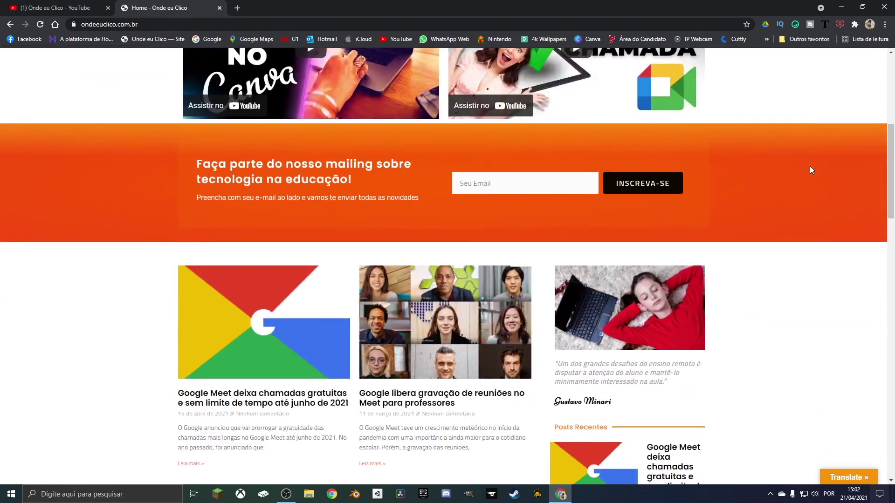
{"action": "scroll", "coordinate": [811, 170], "scroll_direction": "down", "scroll_amount": 1}
{"action": "scroll", "coordinate": [811, 170], "scroll_direction": "down", "scroll_amount": 2}
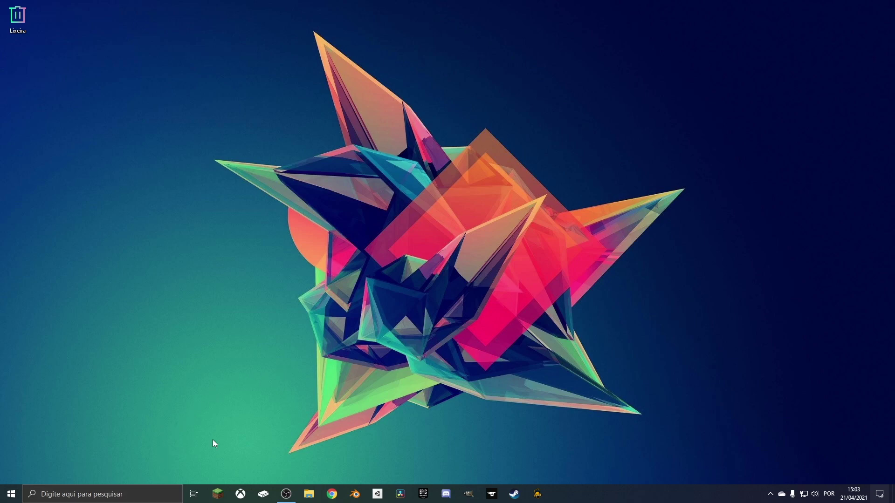
- Find PowerPoint by searching 'power' in Windows and create a blank presentation (Apresentação em Branco)
{"action": "left_click", "coordinate": [145, 494]}
{"action": "type", "text": "power"}
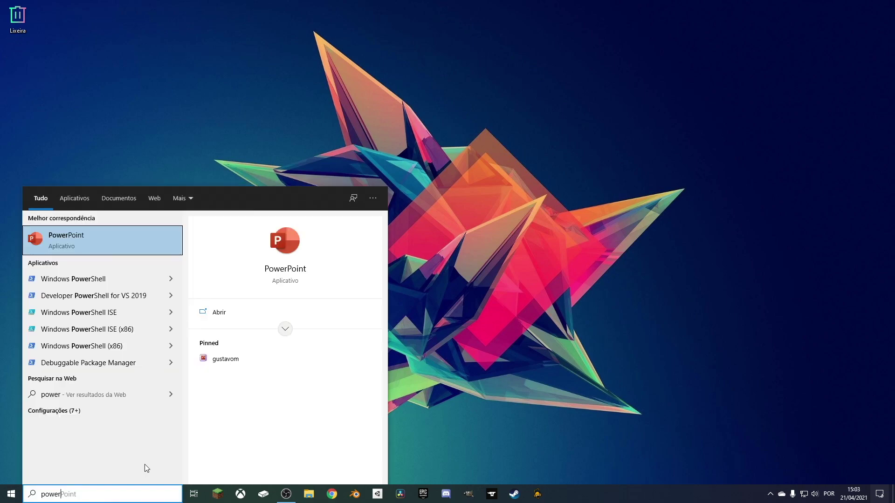
{"action": "left_click", "coordinate": [122, 254]}
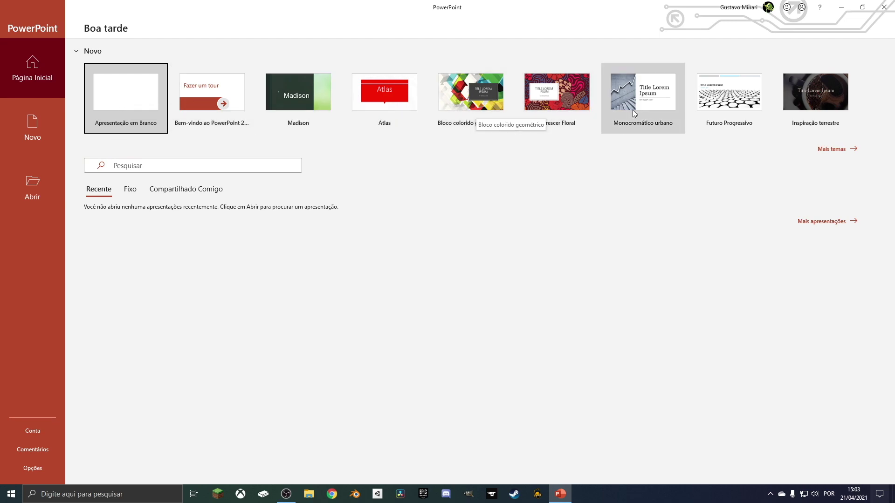
{"action": "left_click", "coordinate": [147, 104]}
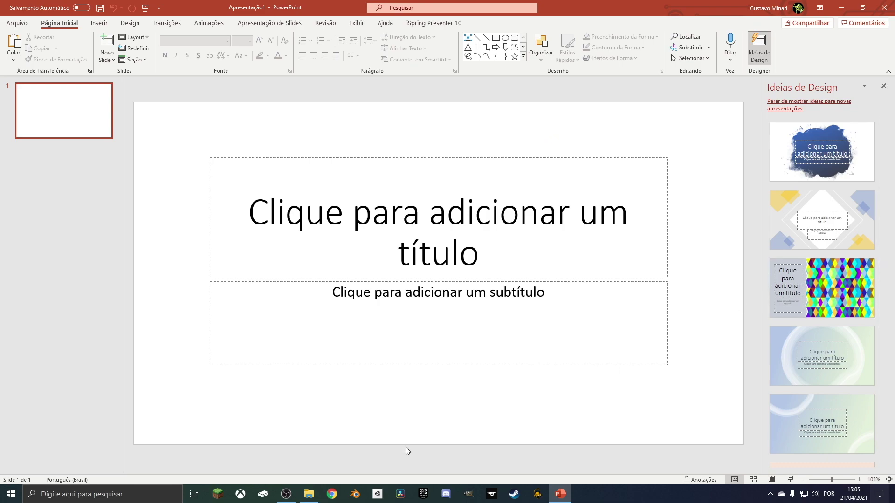
- Drag the portrait photo from Documentos onto the slide, resize it to about 21.7 cm wide and centre it
{"action": "left_click", "coordinate": [309, 495]}
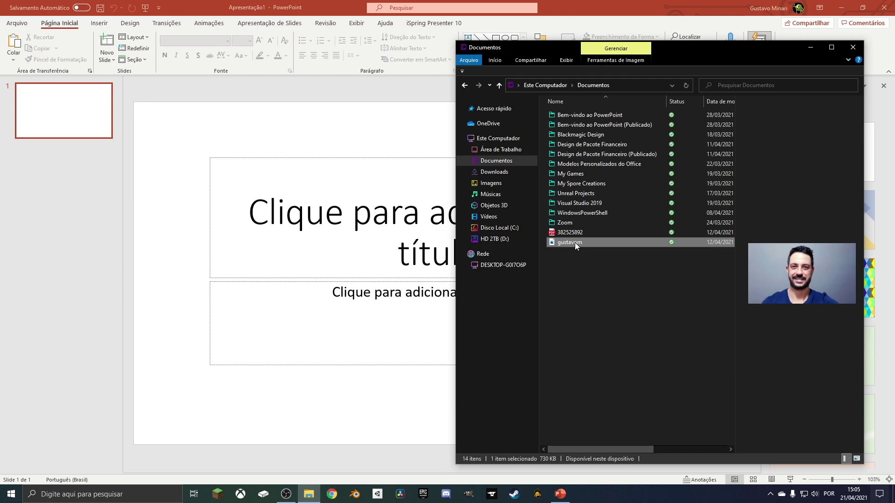
{"action": "left_click_drag", "start_coordinate": [575, 242], "coordinate": [275, 218]}
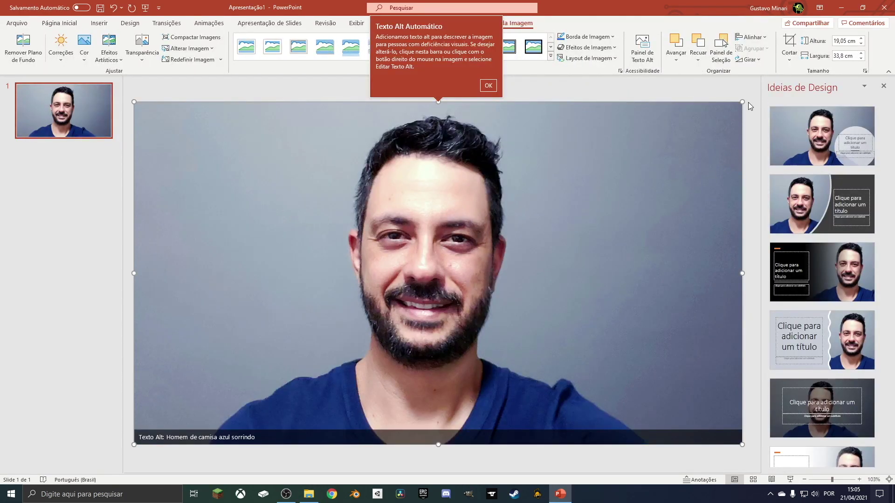
{"action": "left_click_drag", "start_coordinate": [742, 102], "coordinate": [525, 224]}
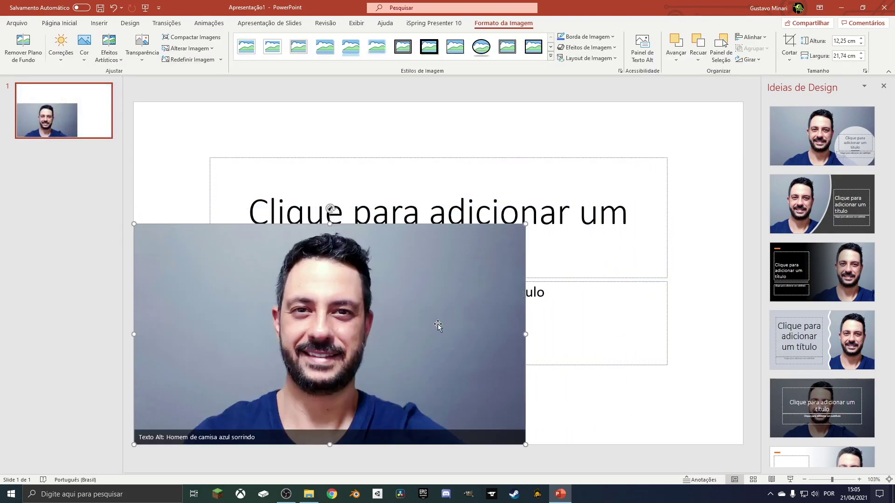
{"action": "left_click_drag", "start_coordinate": [437, 323], "coordinate": [562, 257]}
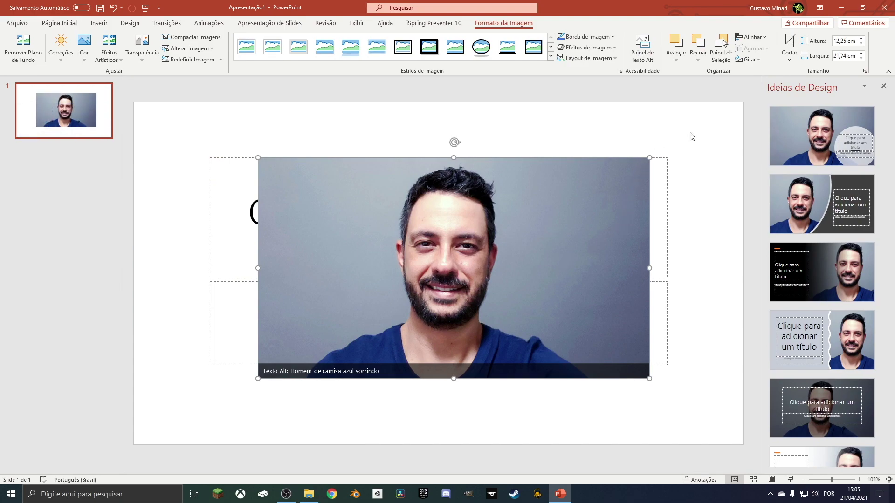
{"action": "left_click", "coordinate": [714, 271]}
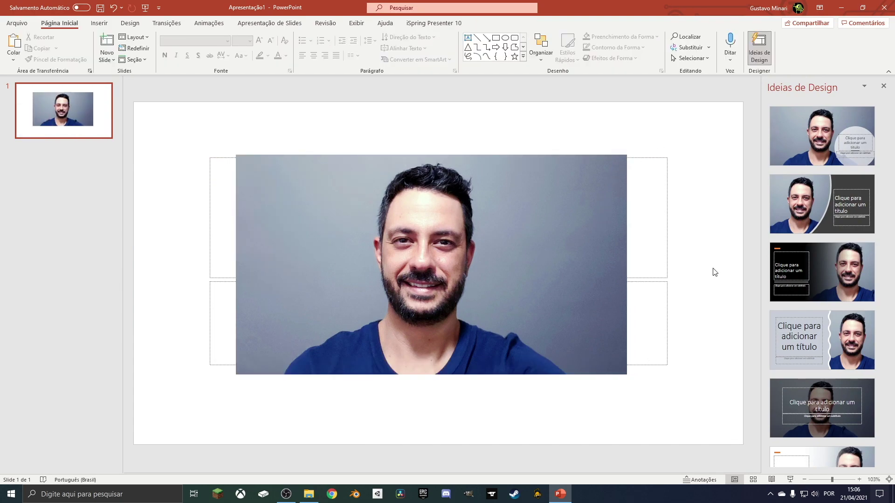
{"action": "left_click", "coordinate": [517, 260]}
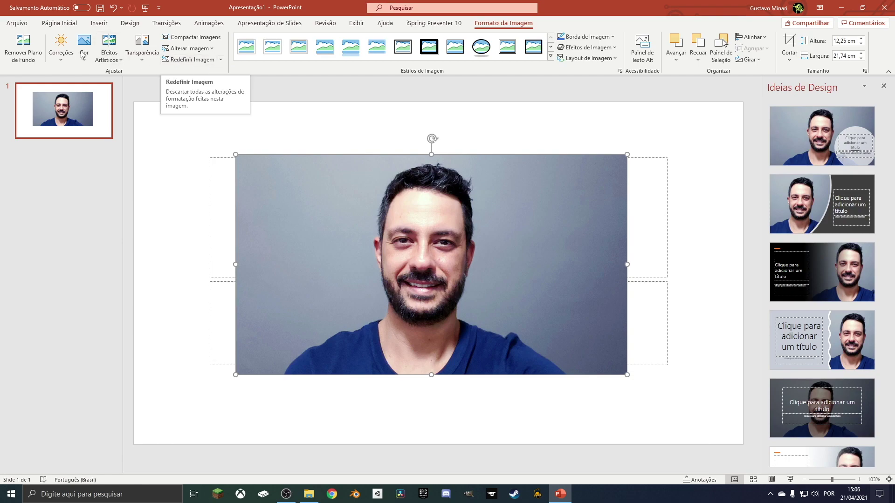
- Start Remover Plano de Fundo on the photo and mark the top of the hair and the blue shirt to keep
{"action": "left_click", "coordinate": [27, 44]}
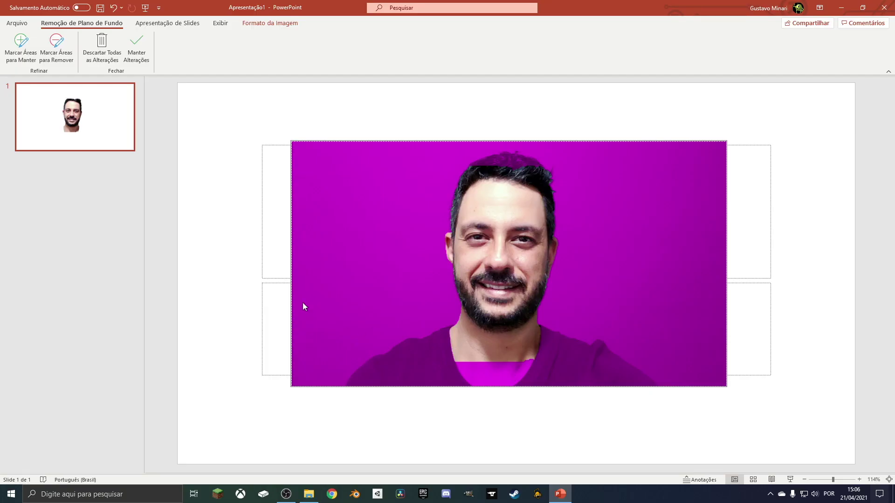
{"action": "left_click", "coordinate": [21, 47]}
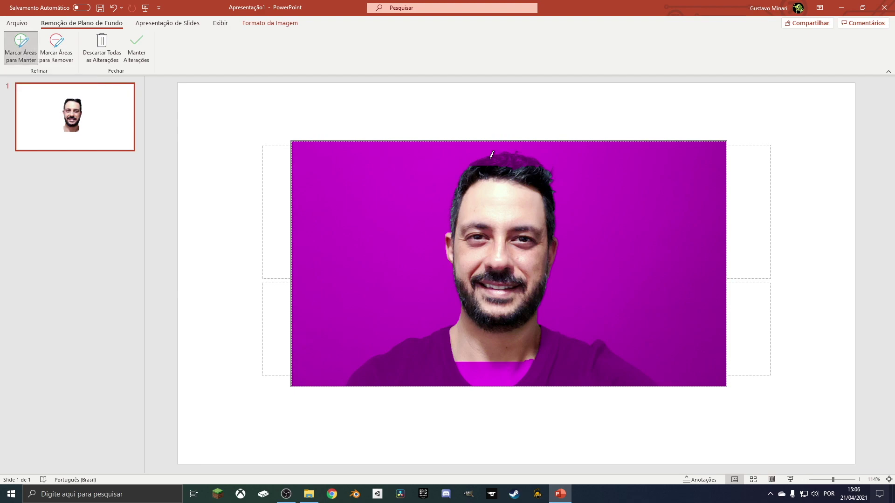
{"action": "left_click_drag", "start_coordinate": [486, 162], "coordinate": [520, 155]}
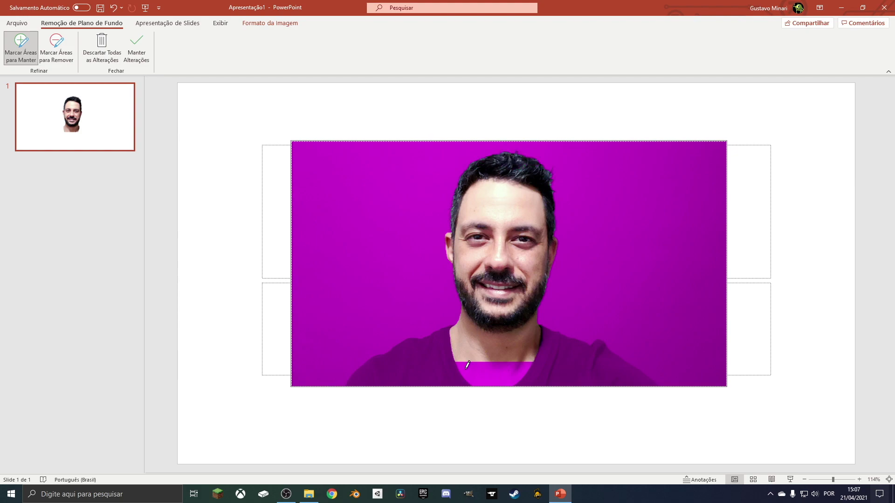
{"action": "left_click_drag", "start_coordinate": [468, 365], "coordinate": [527, 367]}
{"action": "left_click_drag", "start_coordinate": [370, 375], "coordinate": [429, 351]}
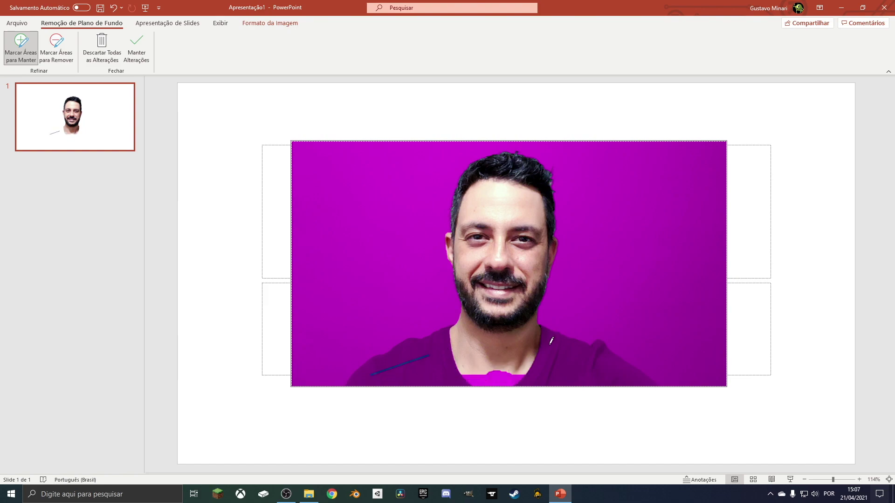
{"action": "mouse_move", "coordinate": [352, 380]}
{"action": "left_mouse_down"}
{"action": "mouse_move", "coordinate": [453, 326]}
{"action": "mouse_move", "coordinate": [469, 386]}
{"action": "left_mouse_up"}
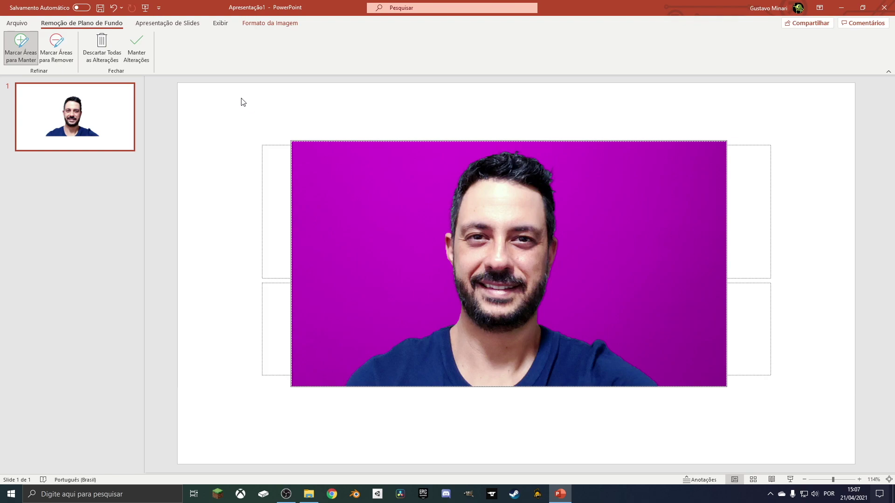
- Keep the background removal, then resize the cut-out to about 24.3 cm wide and place it on the left
{"action": "left_click", "coordinate": [139, 43]}
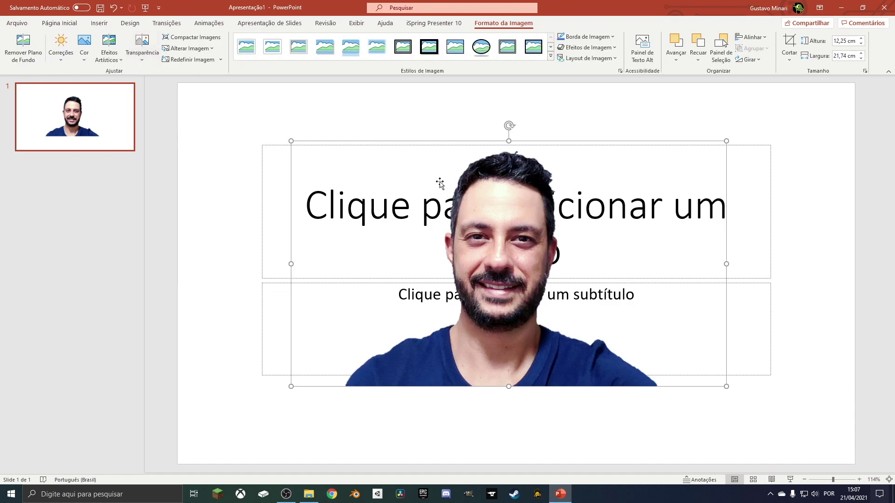
{"action": "left_click_drag", "start_coordinate": [726, 141], "coordinate": [597, 214]}
{"action": "mouse_move", "coordinate": [453, 333]}
{"action": "left_mouse_down"}
{"action": "mouse_move", "coordinate": [288, 397]}
{"action": "mouse_move", "coordinate": [302, 404]}
{"action": "left_mouse_up"}
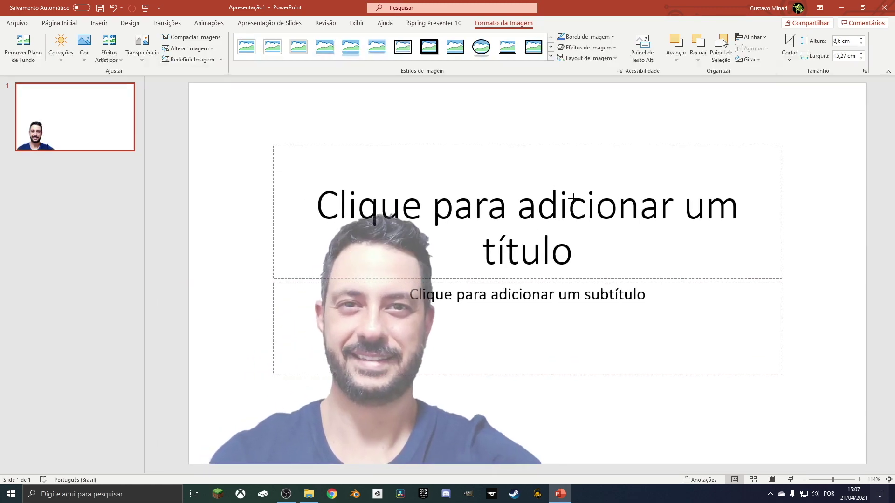
{"action": "left_click_drag", "start_coordinate": [460, 290], "coordinate": [641, 188]}
{"action": "left_click_drag", "start_coordinate": [417, 350], "coordinate": [419, 260]}
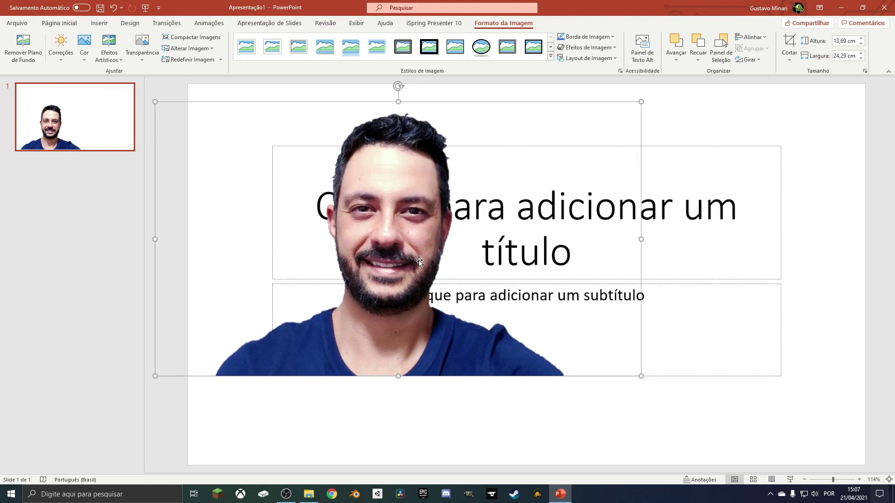
{"action": "left_click", "coordinate": [712, 127]}
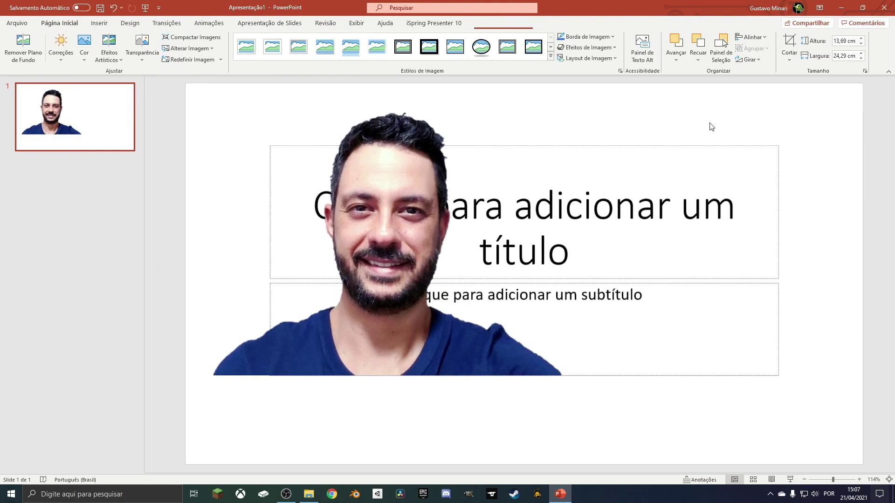
{"action": "scroll", "coordinate": [836, 320], "scroll_direction": "down", "scroll_amount": 1}
{"action": "scroll", "coordinate": [836, 320], "scroll_direction": "up", "scroll_amount": 1}
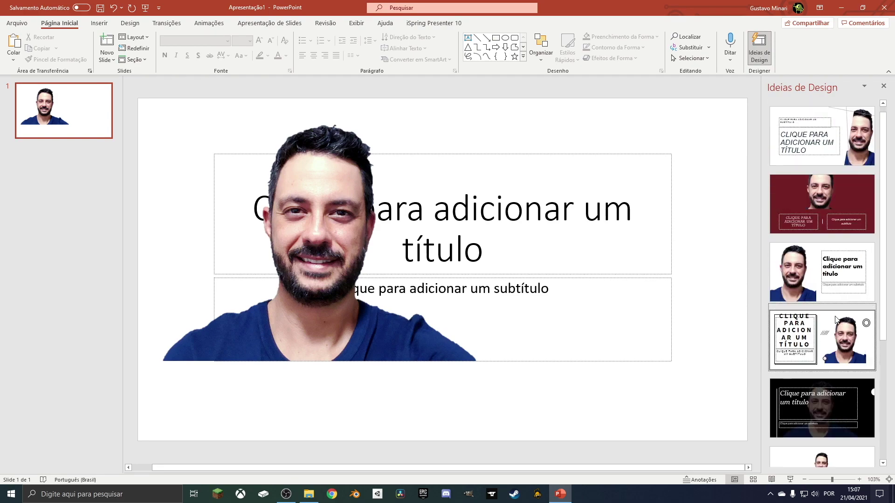
- Apply the third Design Ideas layout (portrait left, bold title right), then add a second slide
{"action": "left_click", "coordinate": [817, 276]}
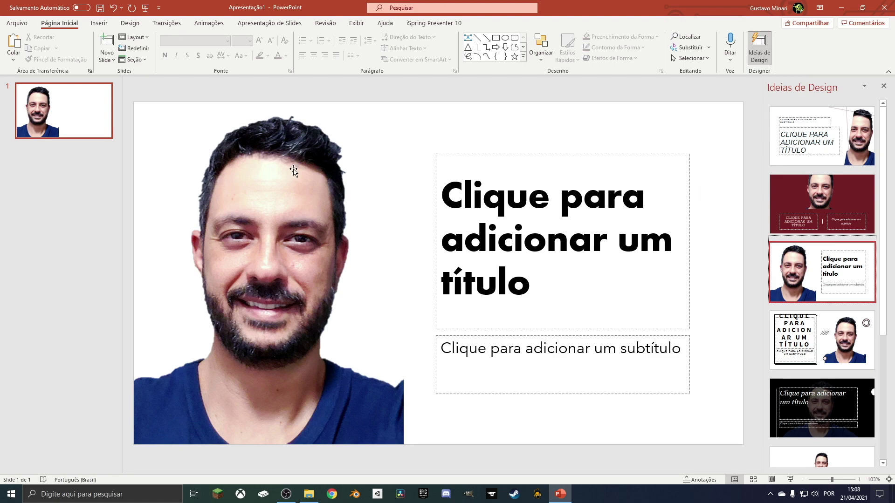
{"action": "left_click_drag", "start_coordinate": [293, 171], "coordinate": [298, 176]}
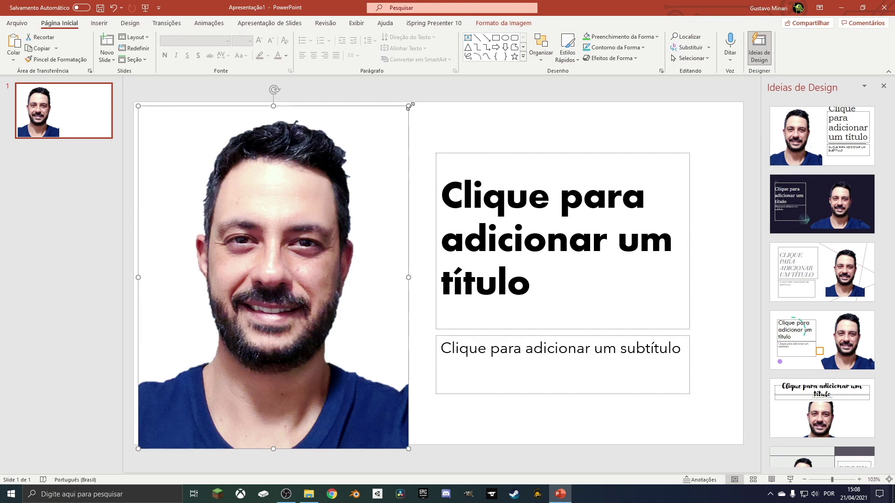
{"action": "right_click", "coordinate": [69, 176]}
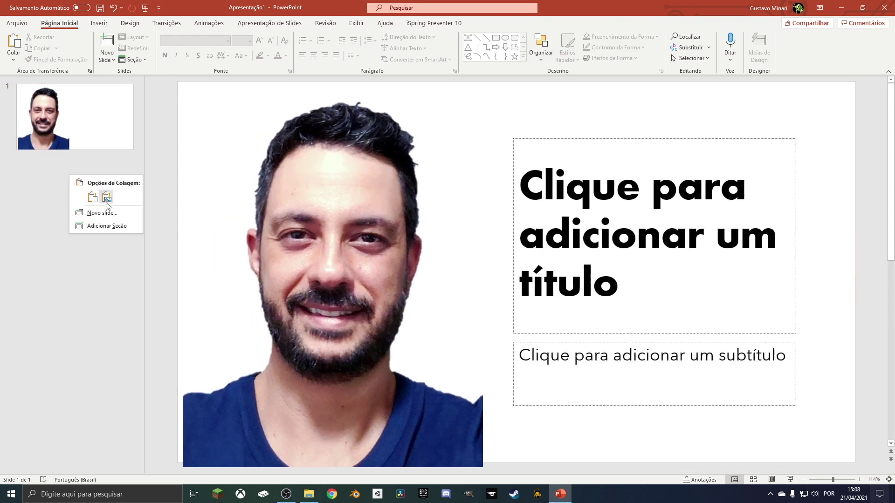
{"action": "left_click", "coordinate": [111, 212]}
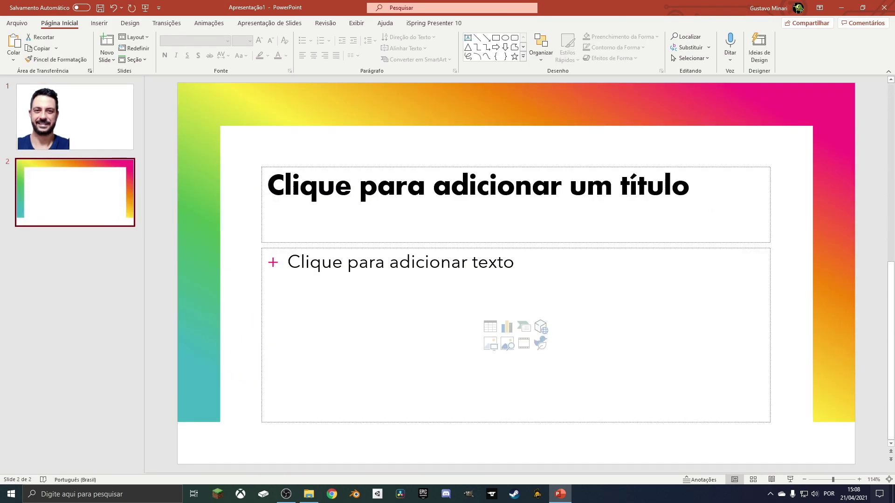
- Choose the stock photo of the smiling woman in a dark blazer from Imagens de Estoque
{"action": "left_click", "coordinate": [99, 24]}
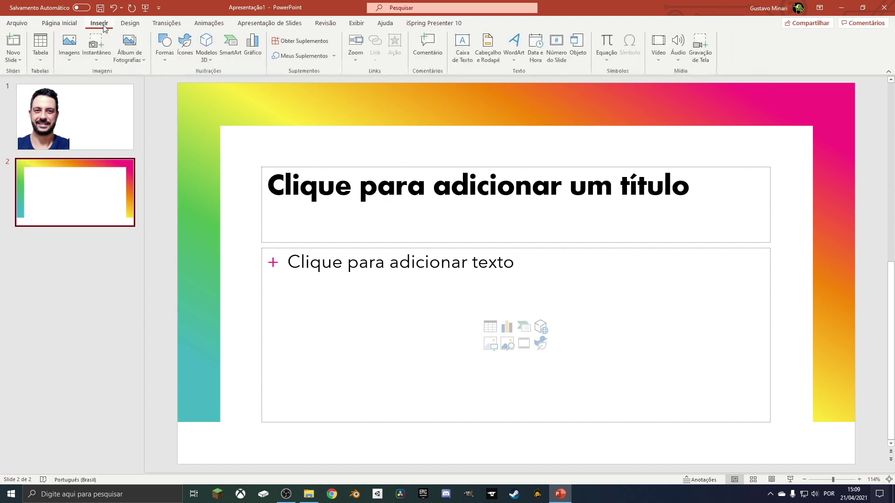
{"action": "left_click", "coordinate": [70, 53]}
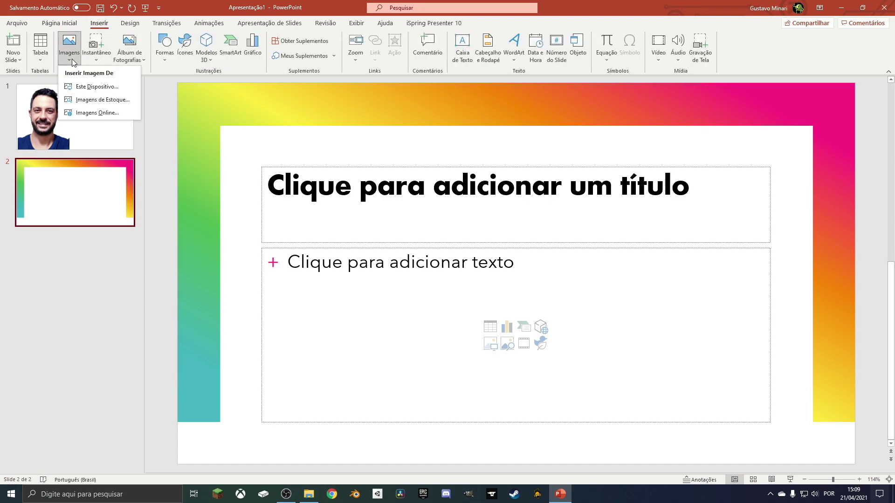
{"action": "left_click", "coordinate": [102, 100]}
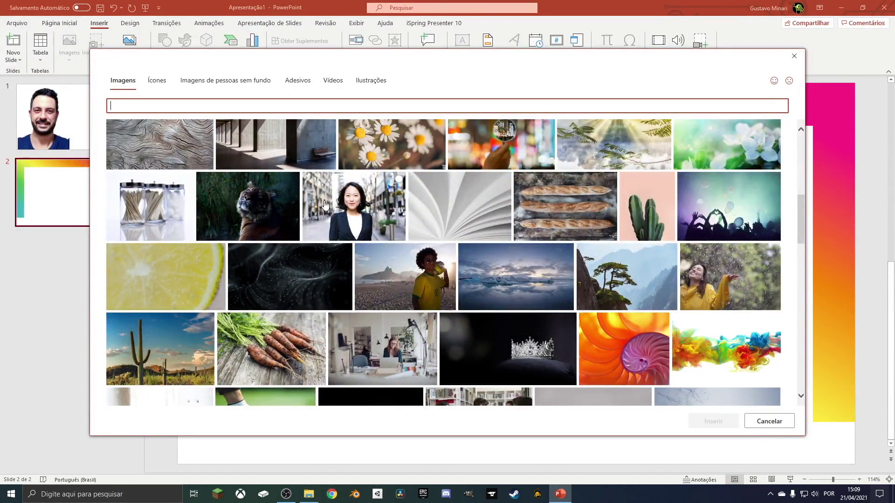
{"action": "left_click", "coordinate": [354, 207]}
- Insert the woman's stock photo on slide 2 and enlarge it across the slide
{"action": "left_click", "coordinate": [712, 420]}
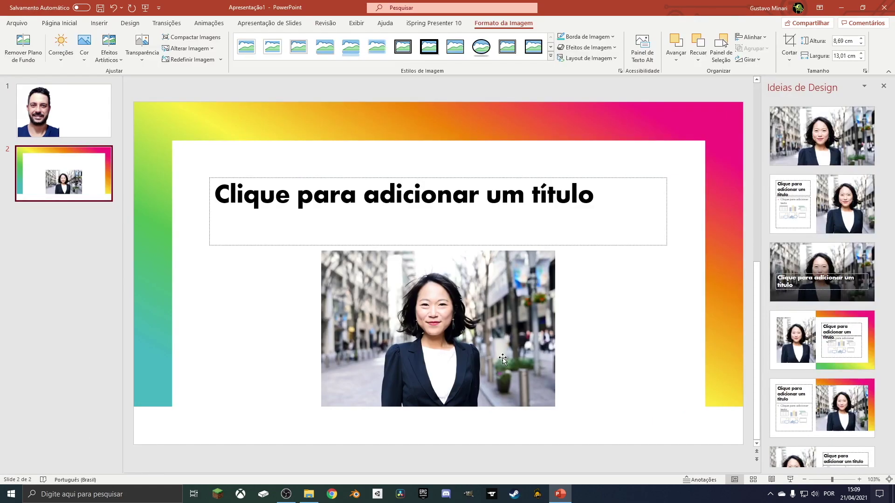
{"action": "left_click_drag", "start_coordinate": [502, 359], "coordinate": [484, 283]}
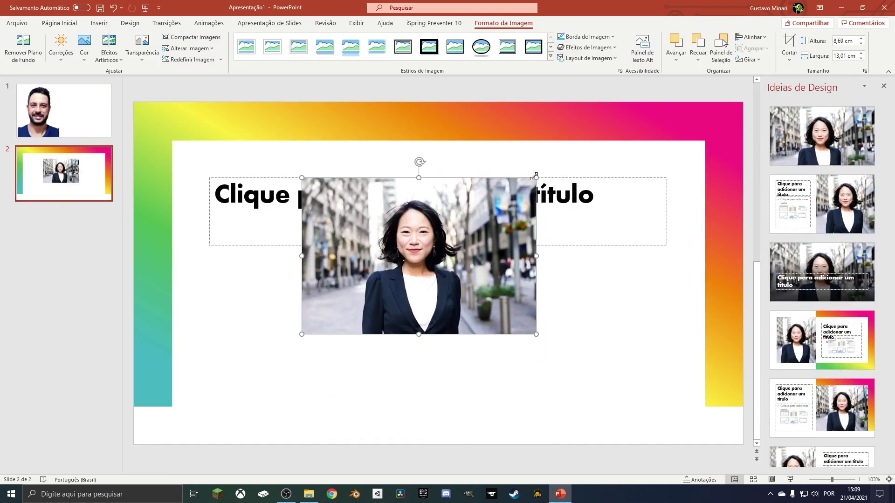
{"action": "left_click_drag", "start_coordinate": [534, 177], "coordinate": [638, 110]}
{"action": "left_click_drag", "start_coordinate": [343, 244], "coordinate": [317, 323]}
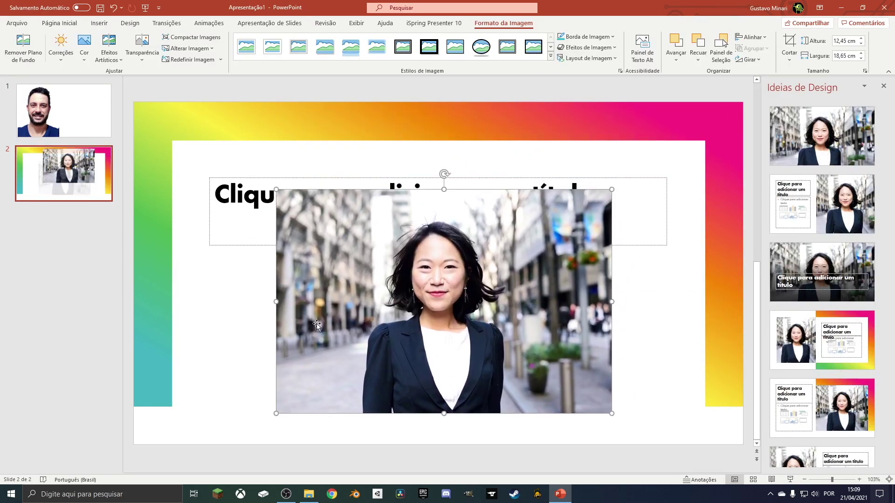
{"action": "mouse_move", "coordinate": [275, 190]}
{"action": "left_mouse_down"}
{"action": "mouse_move", "coordinate": [286, 196]}
{"action": "mouse_move", "coordinate": [209, 144]}
{"action": "left_mouse_up"}
{"action": "left_click_drag", "start_coordinate": [345, 196], "coordinate": [373, 200]}
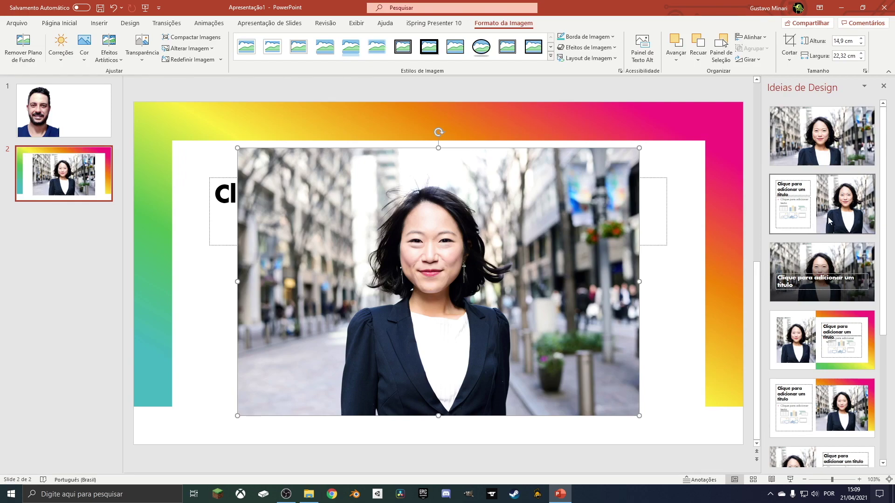
- Apply the second Design Ideas layout with title and text left and the photo filling the right
{"action": "left_click", "coordinate": [829, 221]}
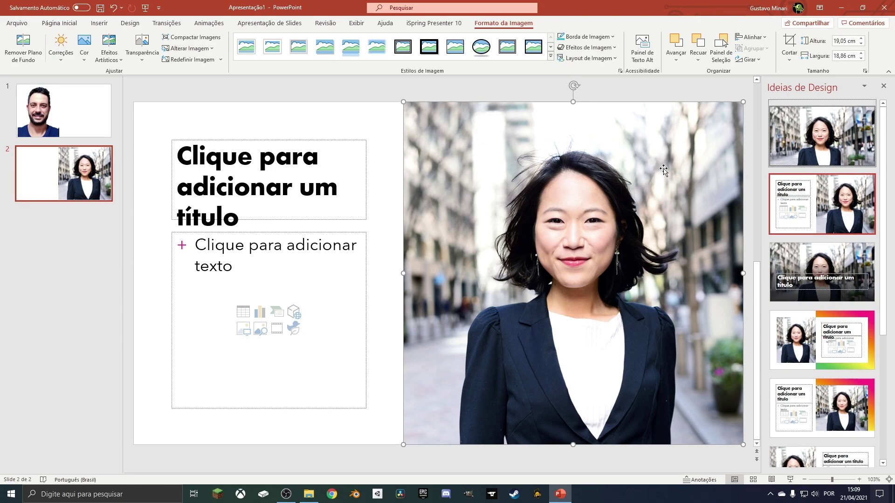
{"action": "left_click", "coordinate": [391, 145]}
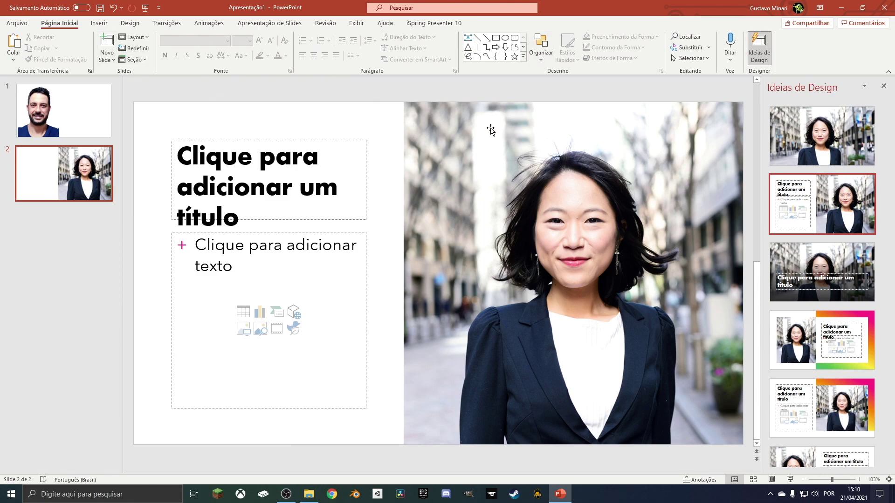
{"action": "left_click", "coordinate": [608, 196]}
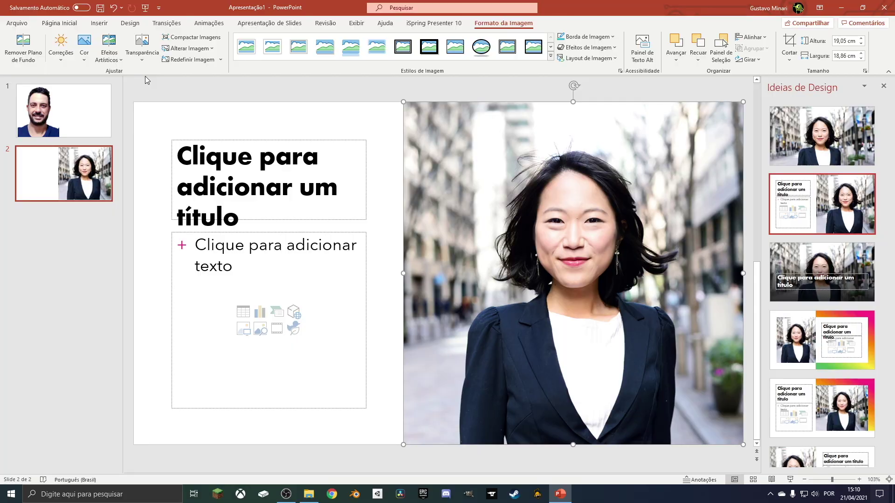
- Start Remover Plano de Fundo on the woman's photo and mark her blouse, lapel and shoulder to keep
{"action": "left_click", "coordinate": [20, 43]}
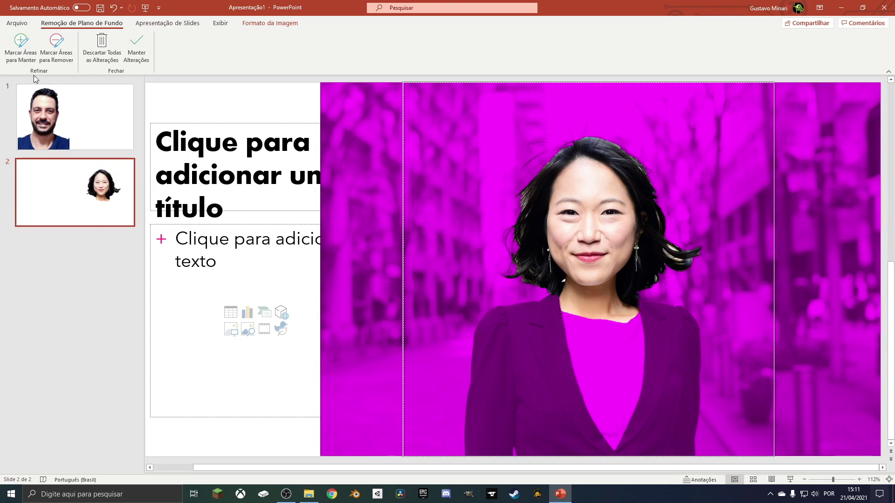
{"action": "left_click", "coordinate": [20, 45]}
{"action": "left_click_drag", "start_coordinate": [569, 325], "coordinate": [600, 397]}
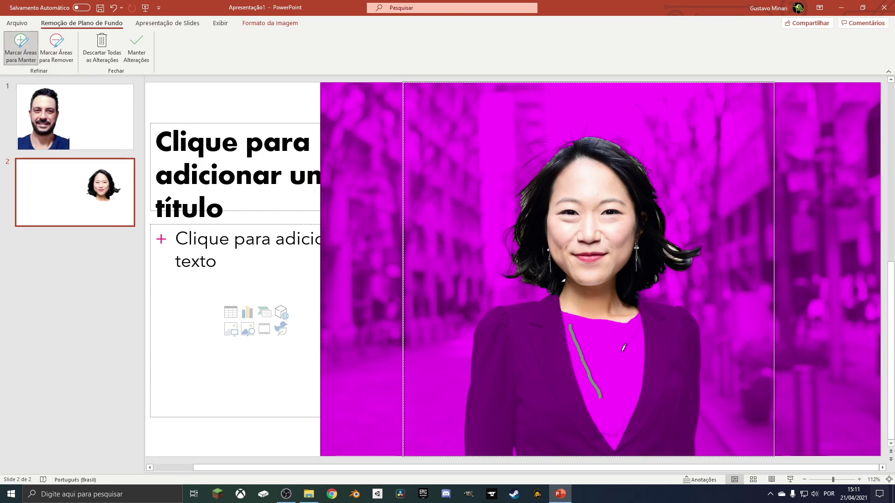
{"action": "left_click_drag", "start_coordinate": [636, 325], "coordinate": [621, 402]}
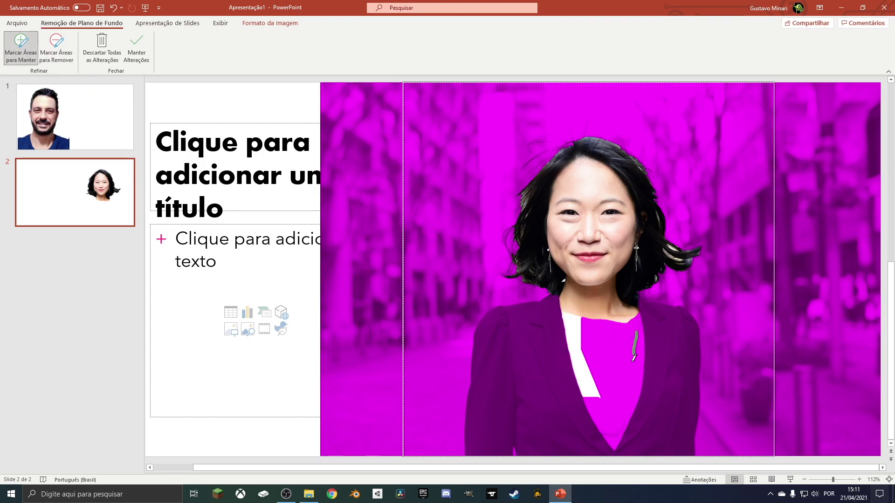
{"action": "mouse_move", "coordinate": [550, 302]}
{"action": "left_mouse_down"}
{"action": "mouse_move", "coordinate": [519, 316]}
{"action": "mouse_move", "coordinate": [491, 386]}
{"action": "left_mouse_up"}
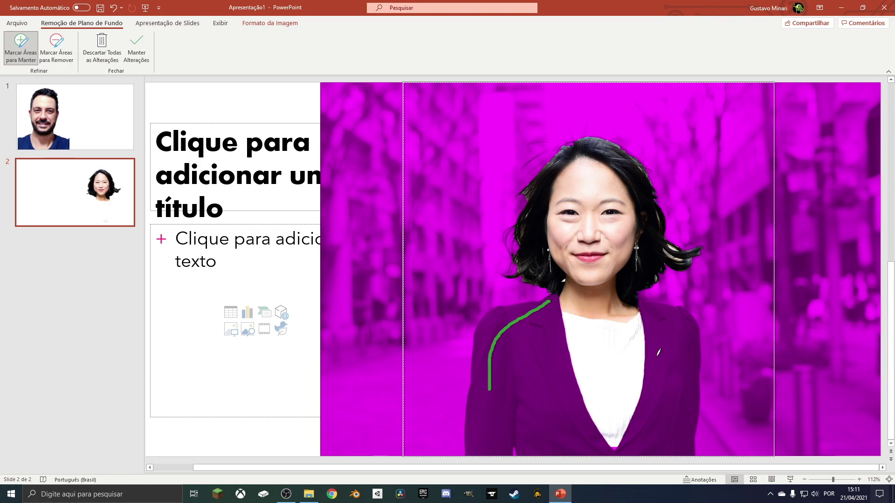
{"action": "left_click_drag", "start_coordinate": [555, 323], "coordinate": [503, 441]}
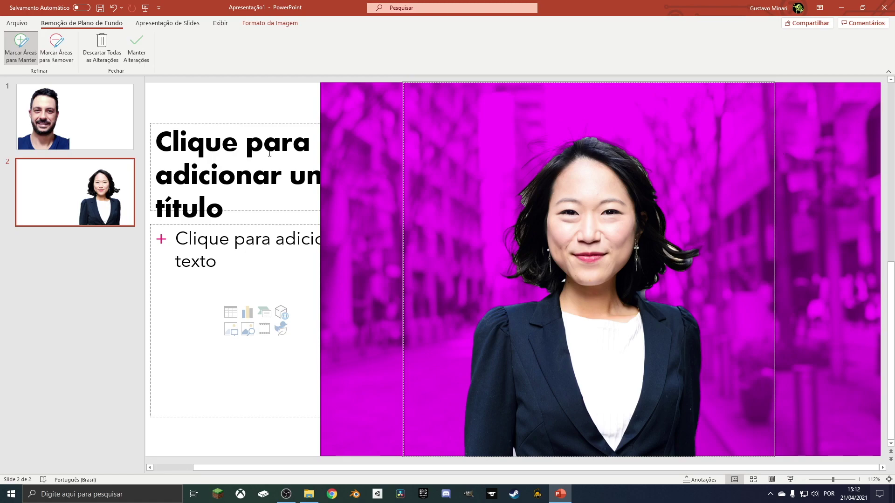
- Keep the background removal, then enlarge the cut-out woman and shift it toward slide 2's text
{"action": "left_click", "coordinate": [143, 50]}
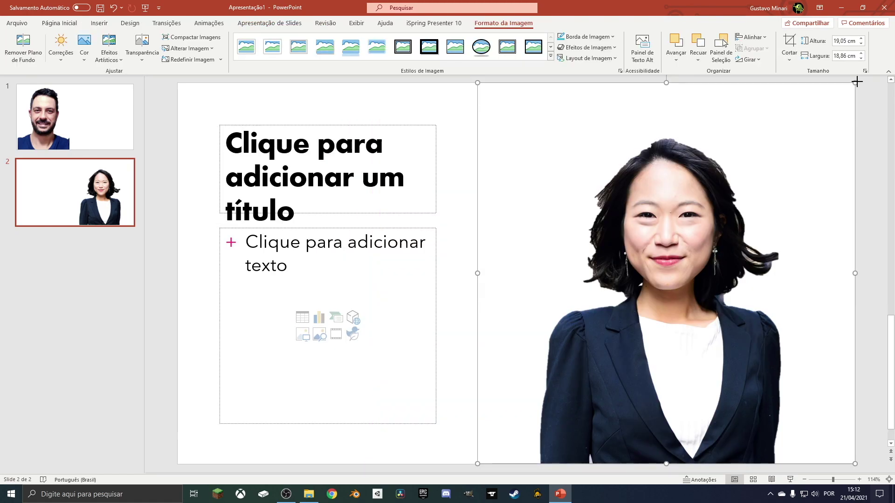
{"action": "left_click_drag", "start_coordinate": [648, 278], "coordinate": [734, 290]}
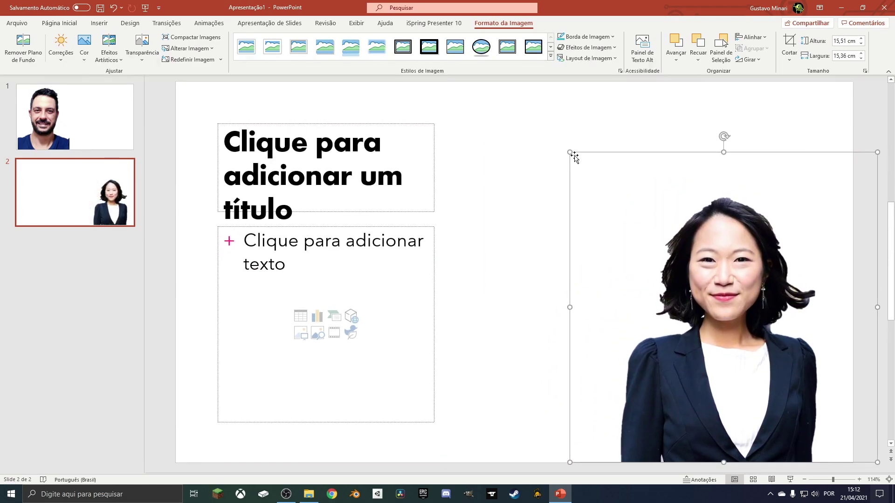
{"action": "left_click_drag", "start_coordinate": [572, 153], "coordinate": [514, 133]}
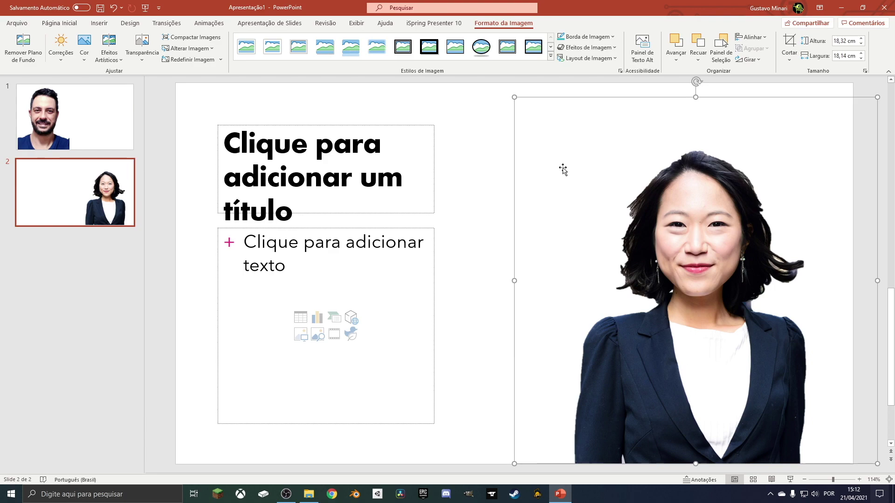
{"action": "left_click_drag", "start_coordinate": [636, 184], "coordinate": [572, 179]}
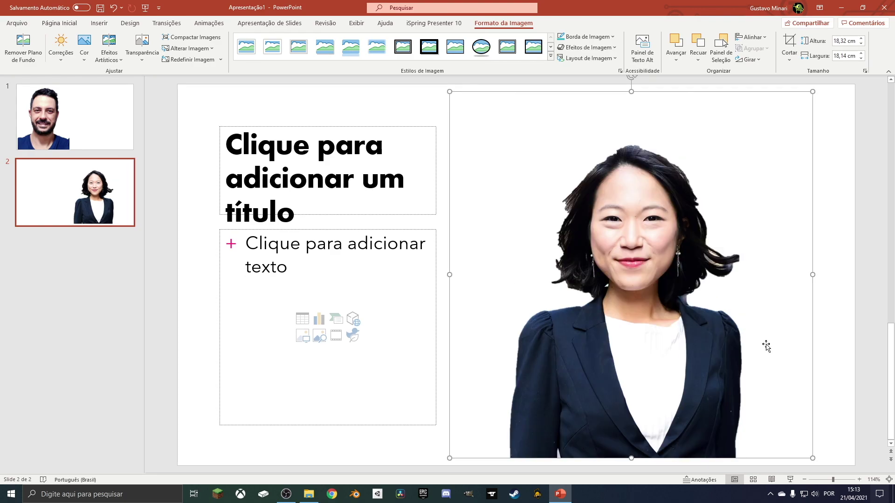
- Save the cut-out woman picture as Imagem1 in PNG format in the Imagens folder
{"action": "right_click", "coordinate": [627, 224]}
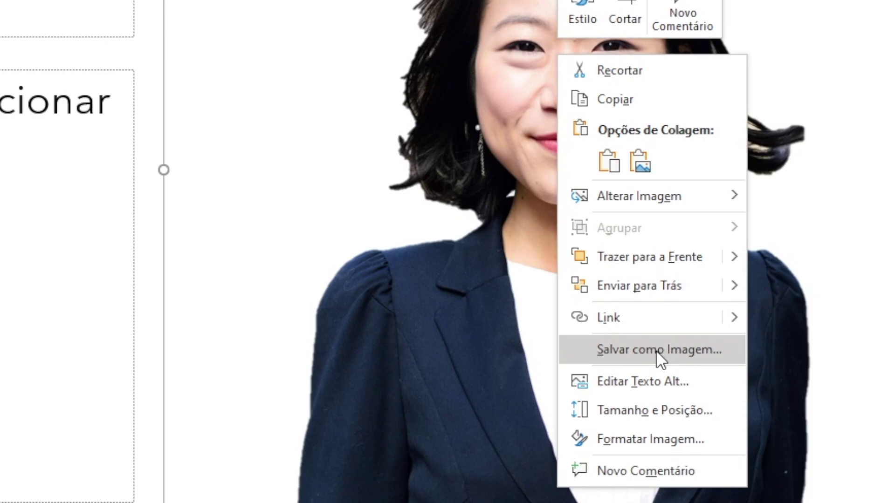
{"action": "left_click", "coordinate": [656, 350]}
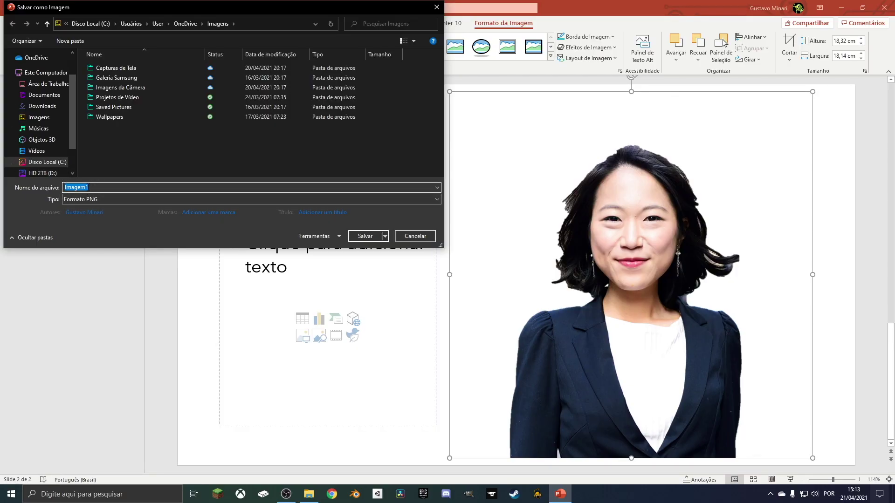
{"action": "left_click", "coordinate": [366, 236]}
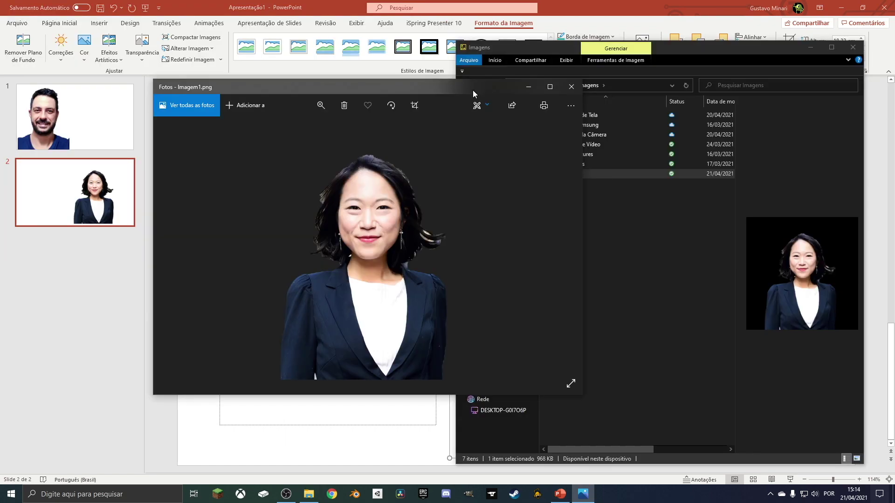
- Move the Photos window showing Imagem1.png aside
{"action": "left_click_drag", "start_coordinate": [459, 114], "coordinate": [539, 119]}
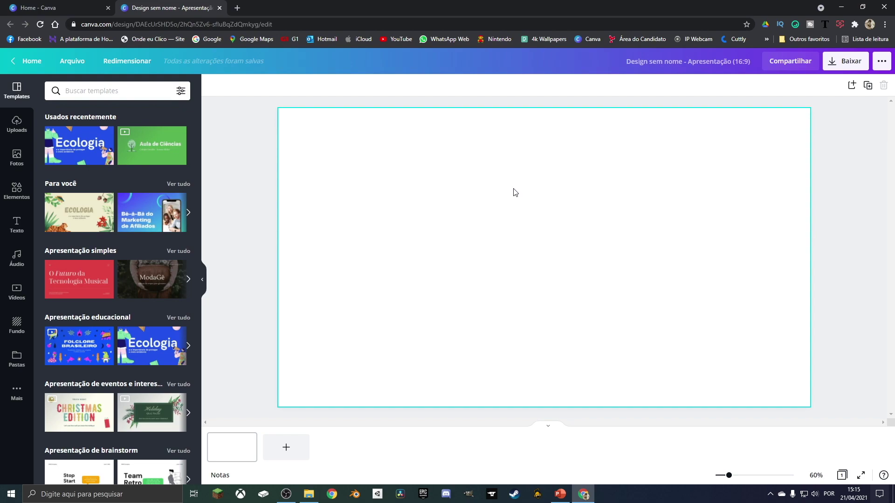
- Upload Imagem1 from the computer and apply the yellow Flores patterned background to the page
{"action": "left_click", "coordinate": [17, 126]}
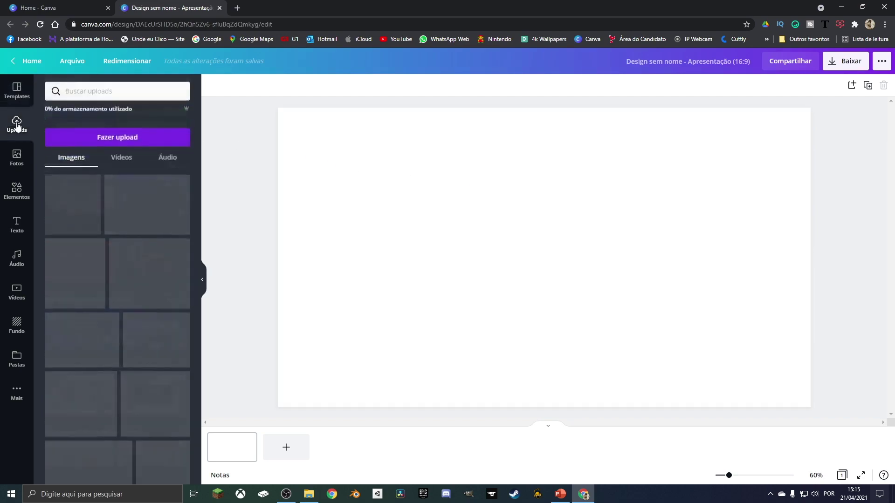
{"action": "left_click", "coordinate": [104, 138]}
{"action": "left_click", "coordinate": [60, 142]}
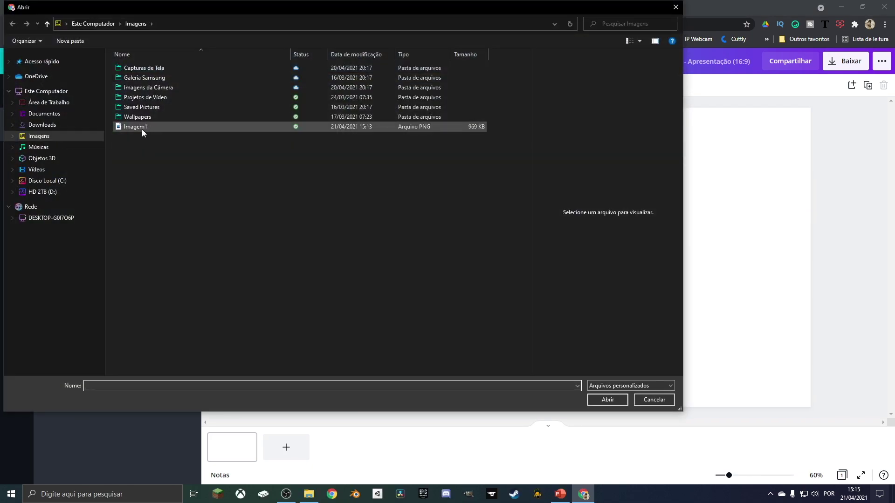
{"action": "left_click", "coordinate": [142, 129]}
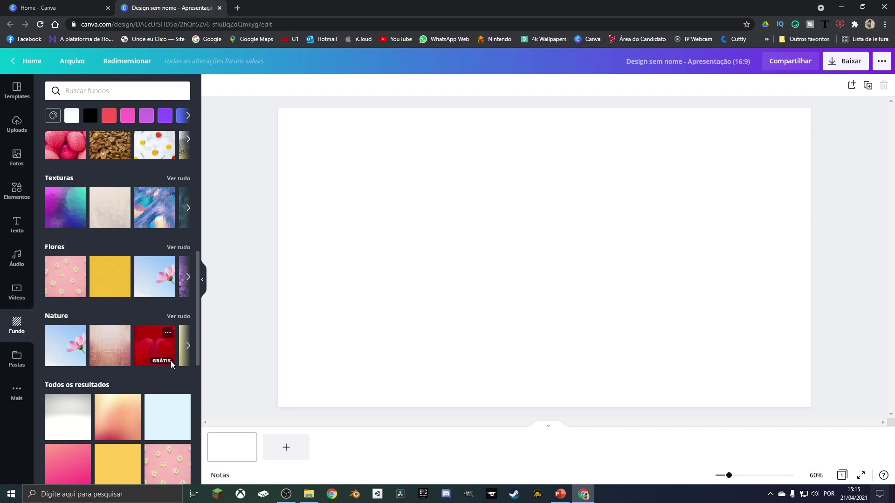
{"action": "mouse_move", "coordinate": [110, 277]}
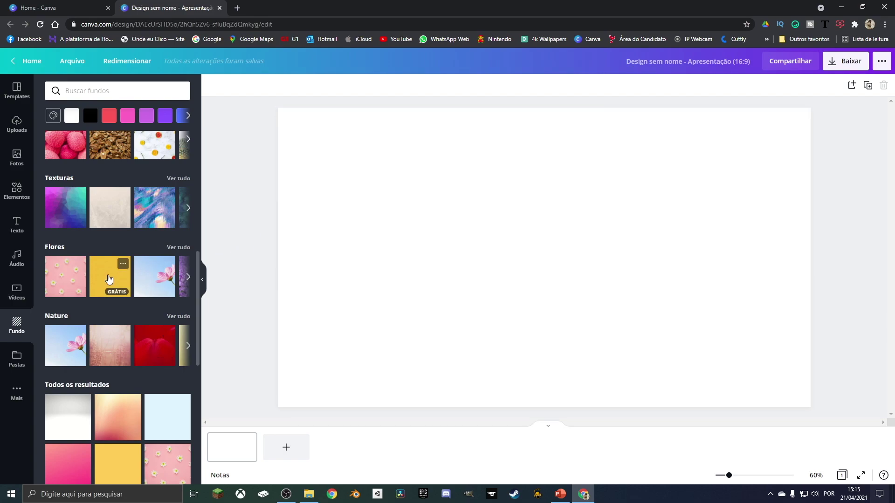
{"action": "left_click", "coordinate": [108, 279]}
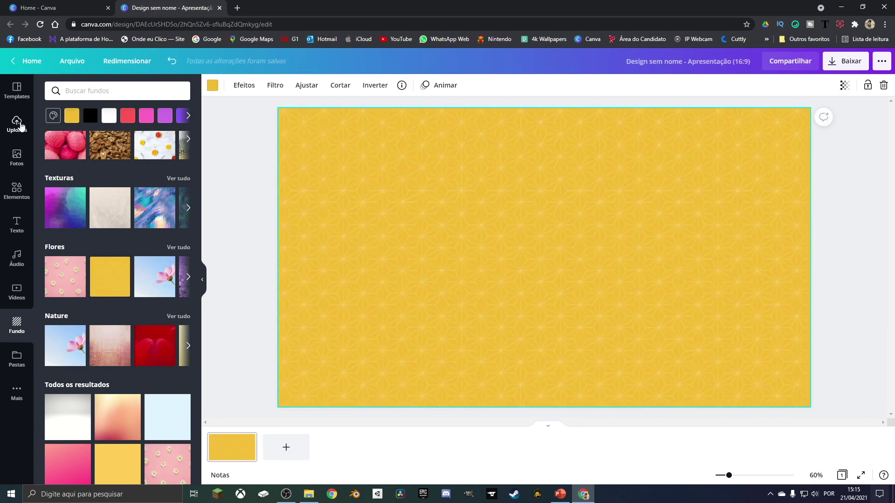
{"action": "left_click", "coordinate": [16, 124]}
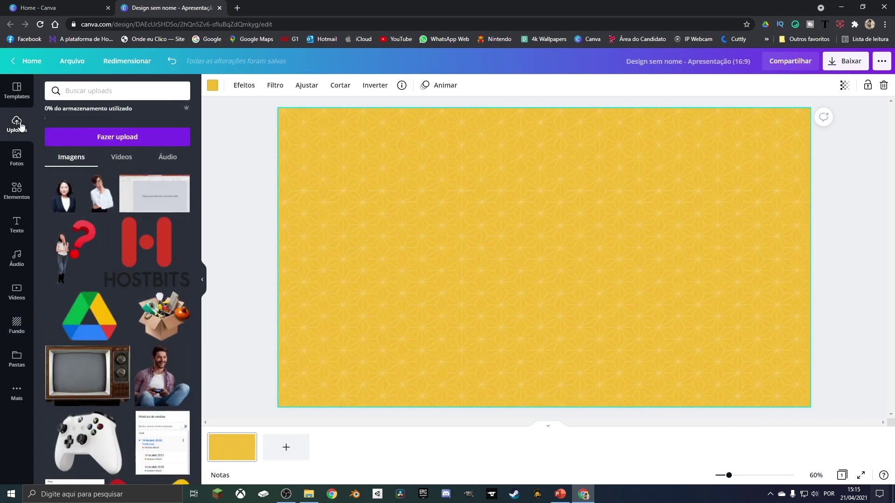
- Add the Imagem1 woman cut-out to the page, place it lower left, and enlarge it
{"action": "left_click", "coordinate": [65, 200]}
{"action": "mouse_move", "coordinate": [540, 256]}
{"action": "left_mouse_down"}
{"action": "mouse_move", "coordinate": [664, 229]}
{"action": "mouse_move", "coordinate": [364, 286]}
{"action": "left_mouse_up"}
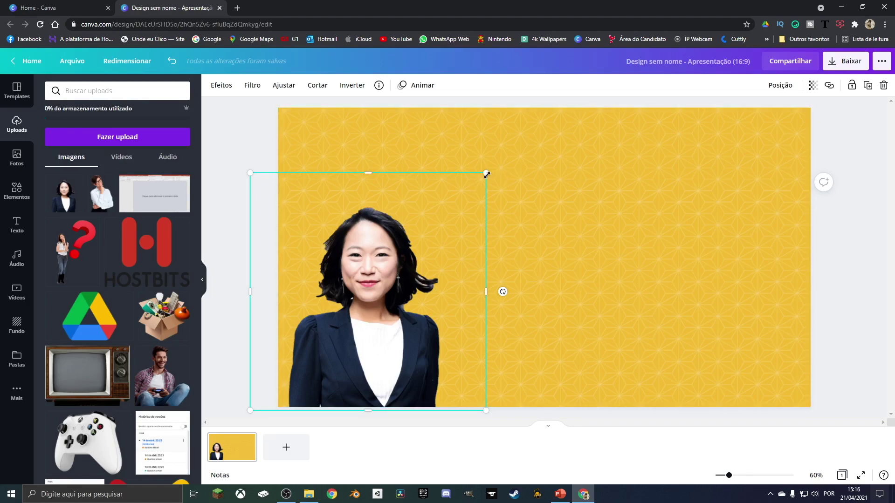
{"action": "left_click_drag", "start_coordinate": [486, 174], "coordinate": [578, 114]}
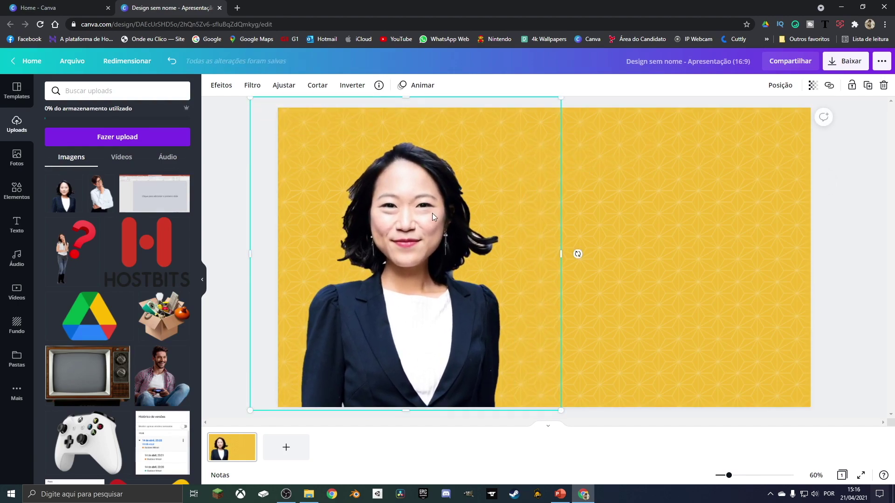